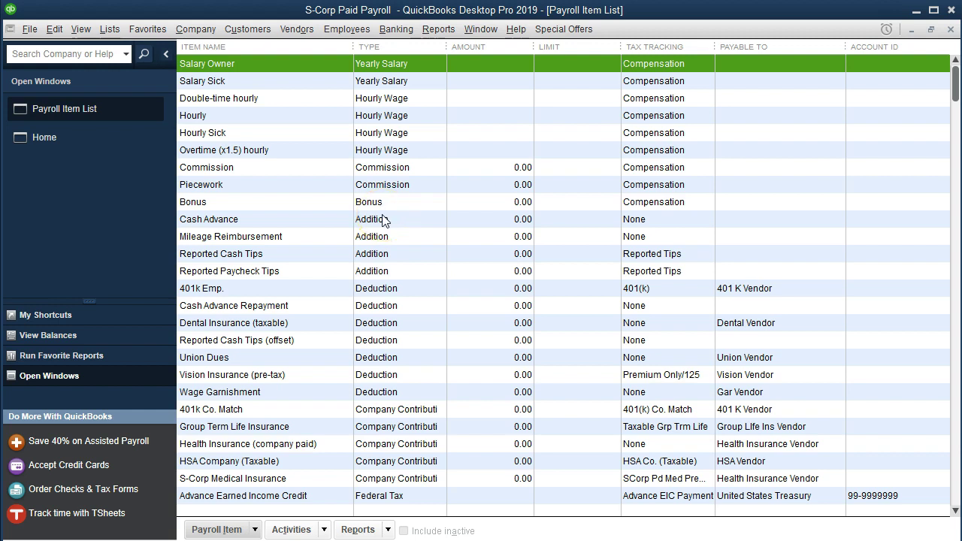
# Step: Examine the company and employee Medicare and Social Security tax items in the payroll item list
pyautogui.click(346, 29)
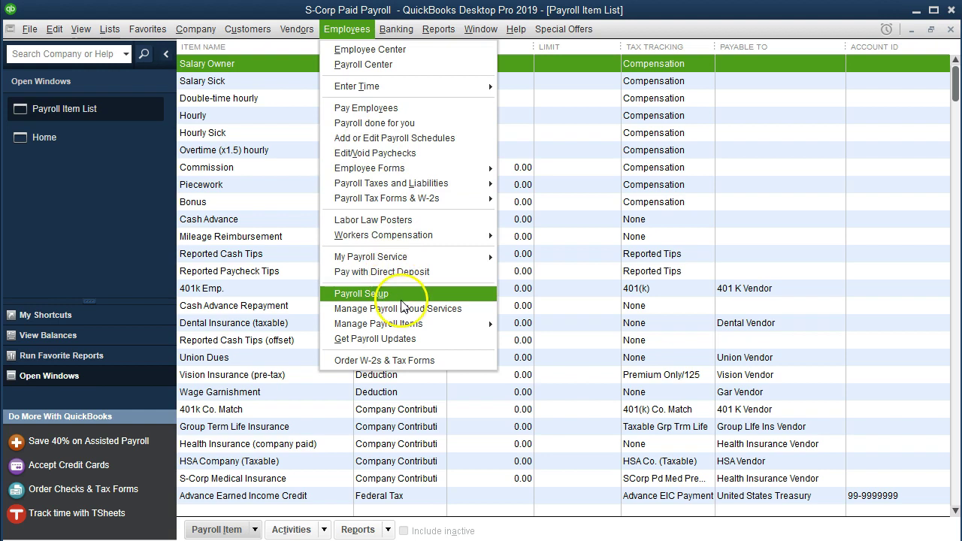
pyautogui.click(259, 254)
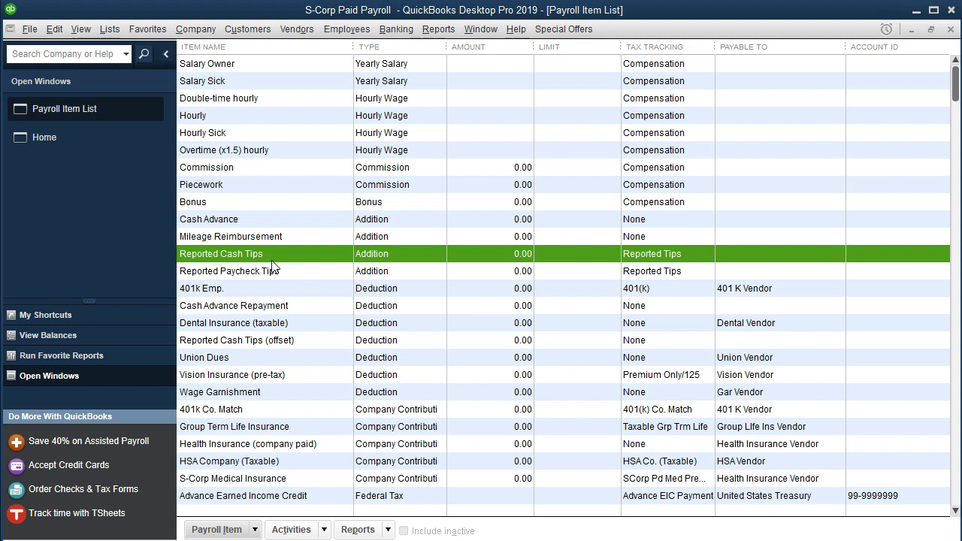
pyautogui.scroll(-3, 309, 331)
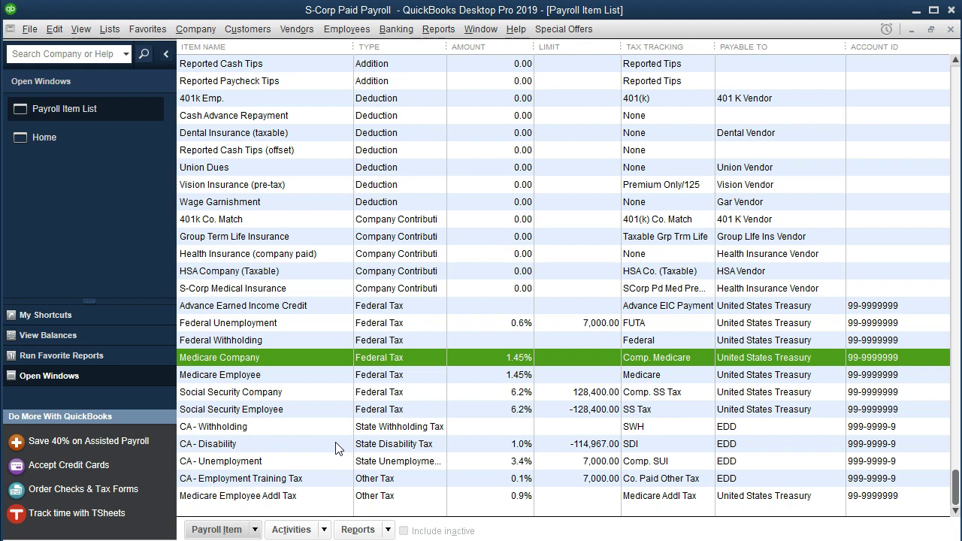
pyautogui.doubleClick(284, 357)
pyautogui.click(281, 374)
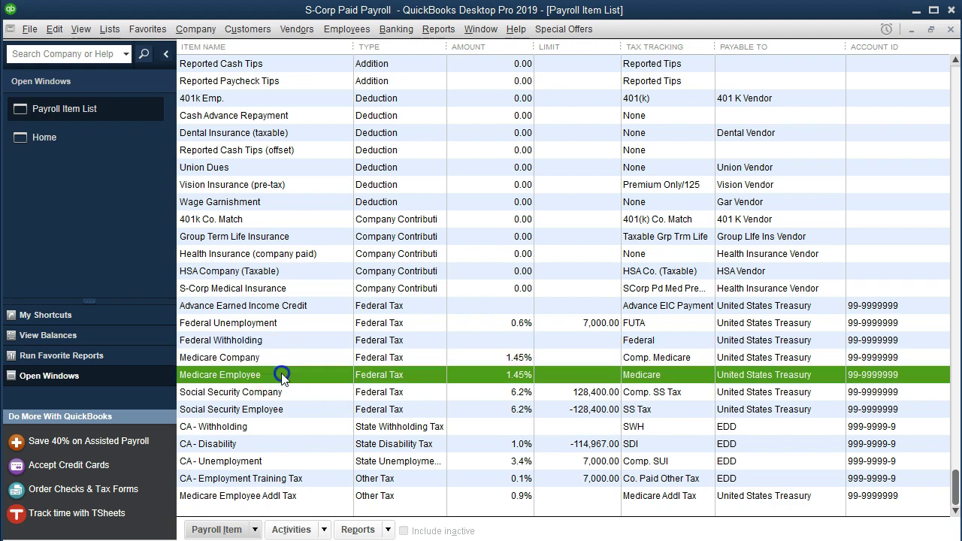
pyautogui.click(283, 359)
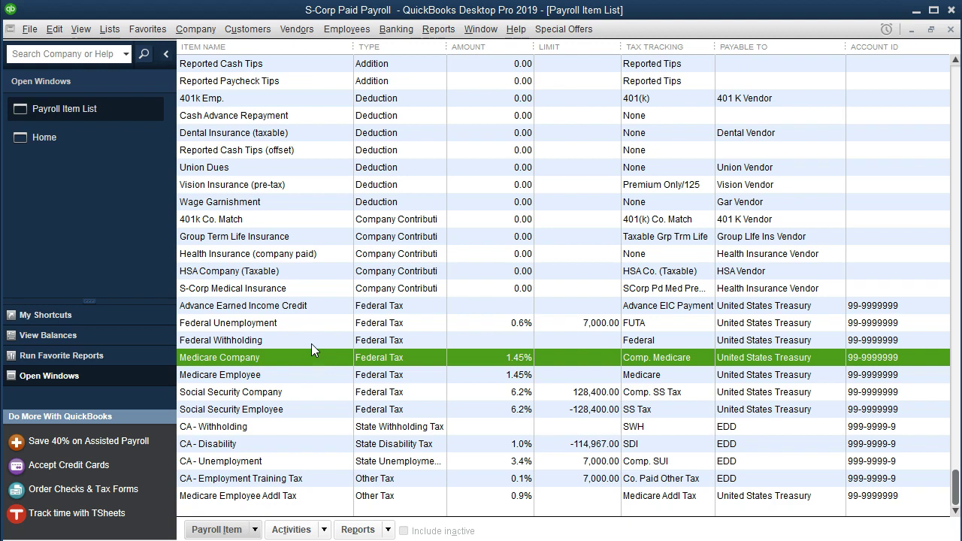
pyautogui.click(291, 394)
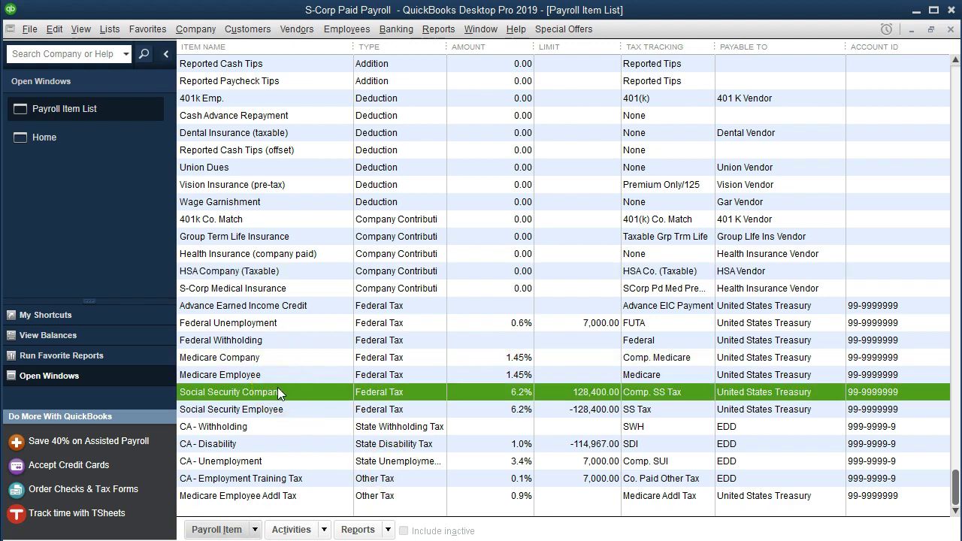
pyautogui.click(328, 412)
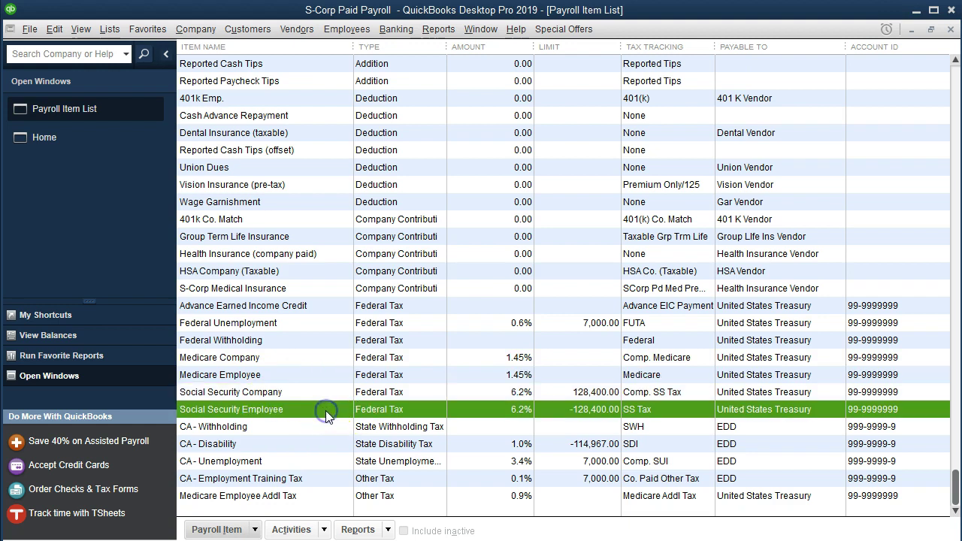
pyautogui.click(323, 394)
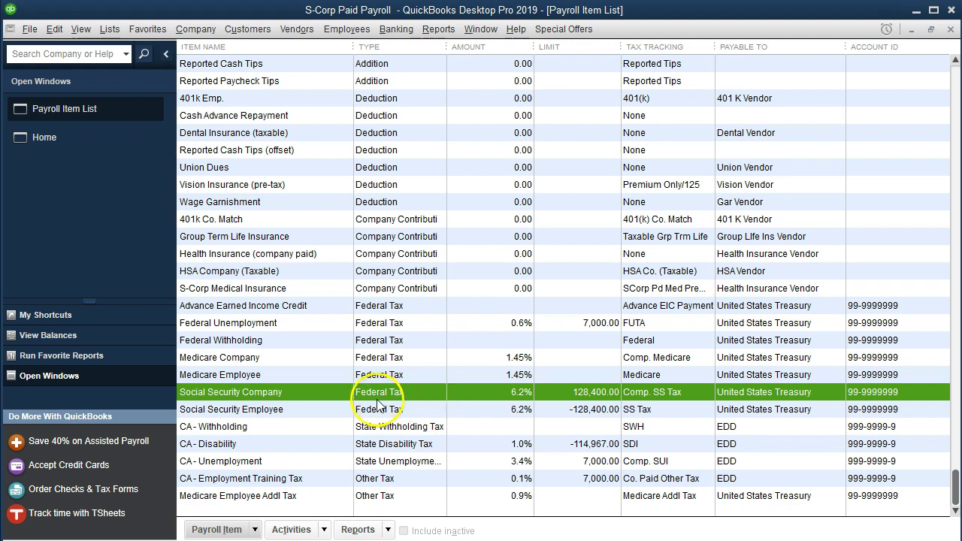
# Step: Review the Federal Unemployment item's agency, accounts and tax rate through to the end of its setup, and select the CA - Unemployment item
pyautogui.click(285, 323)
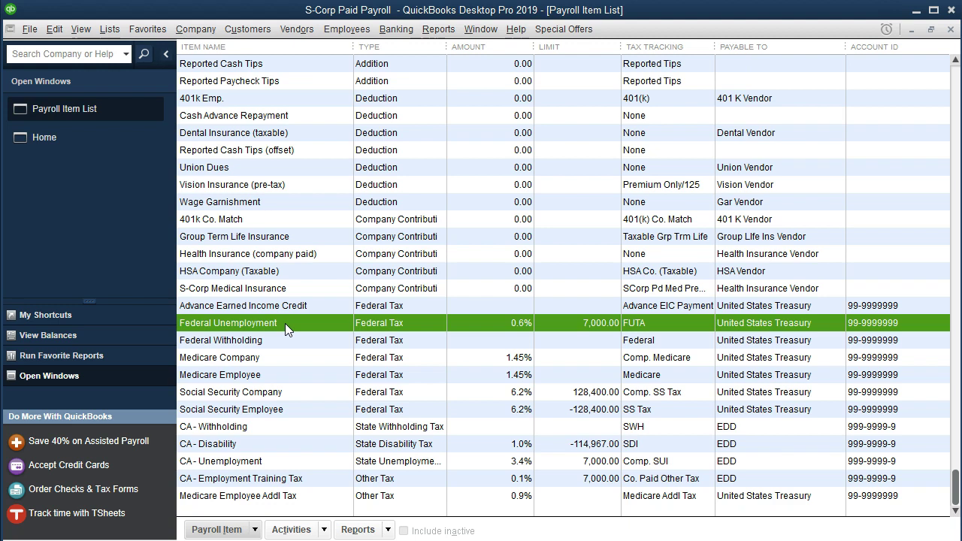
pyautogui.doubleClick(470, 322)
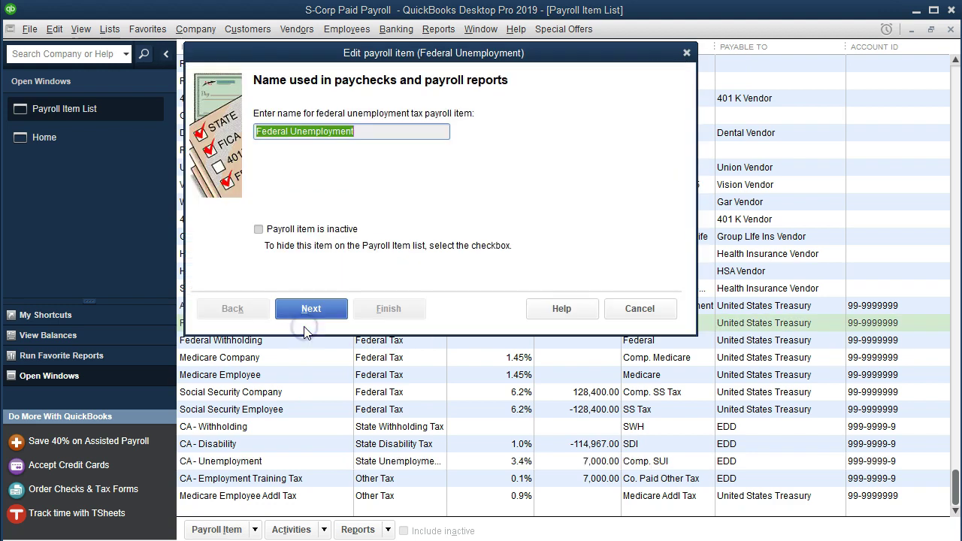
pyautogui.click(316, 308)
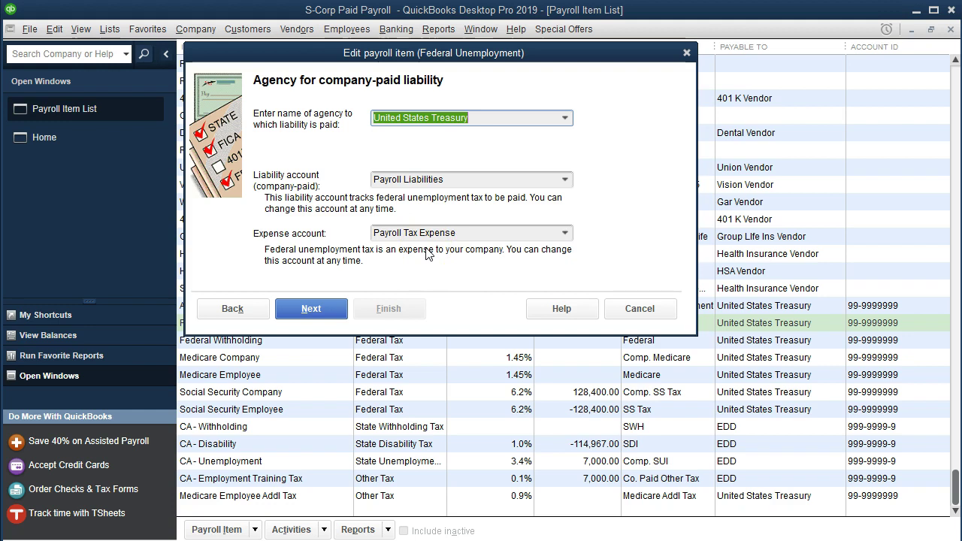
pyautogui.click(332, 308)
pyautogui.click(335, 308)
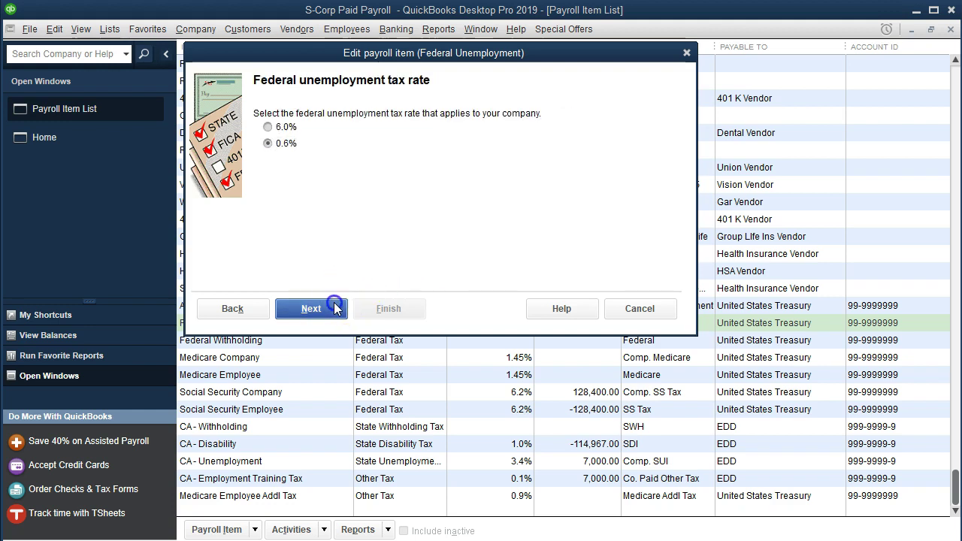
pyautogui.click(335, 308)
pyautogui.click(360, 310)
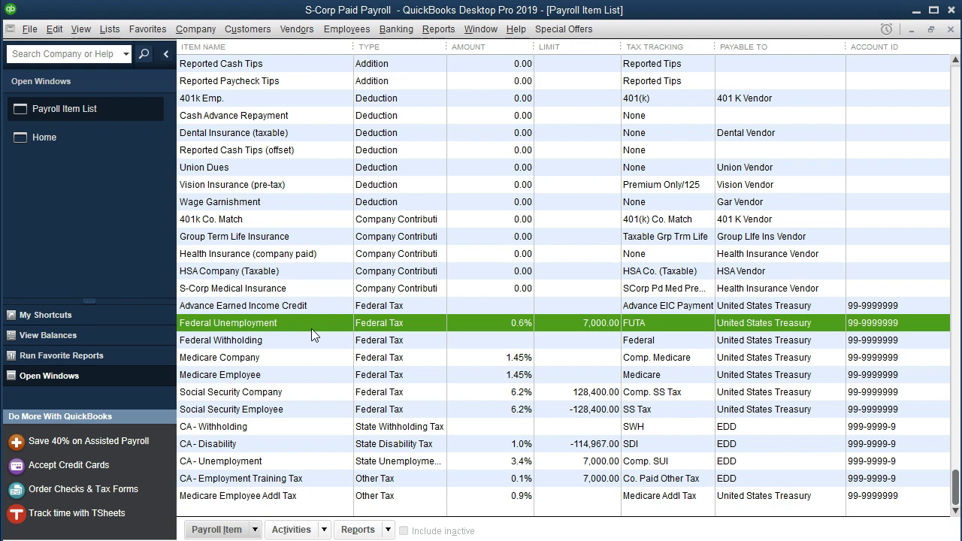
pyautogui.click(283, 460)
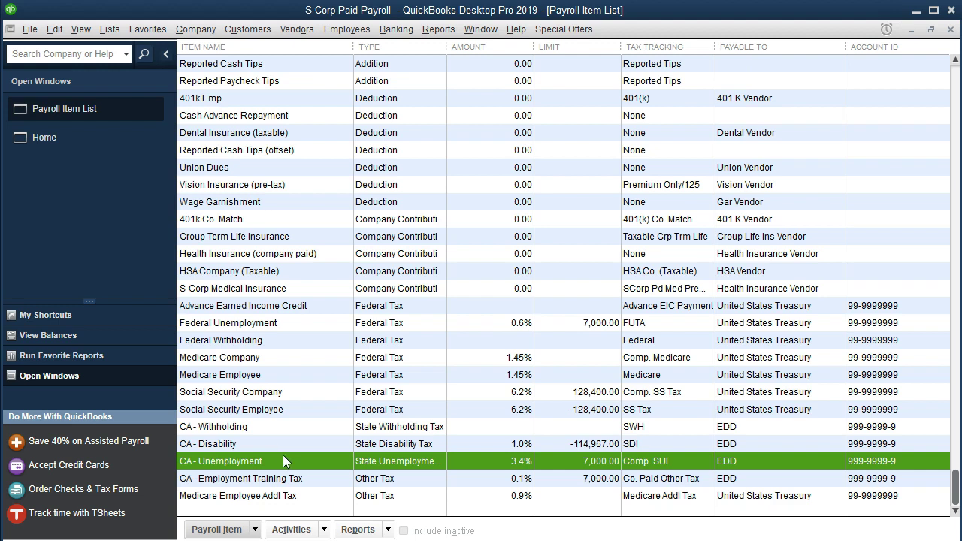
# Step: Open the Checking Account register and bring up the paycheck detail for the 02/01/2018 paycheck
pyautogui.click(395, 30)
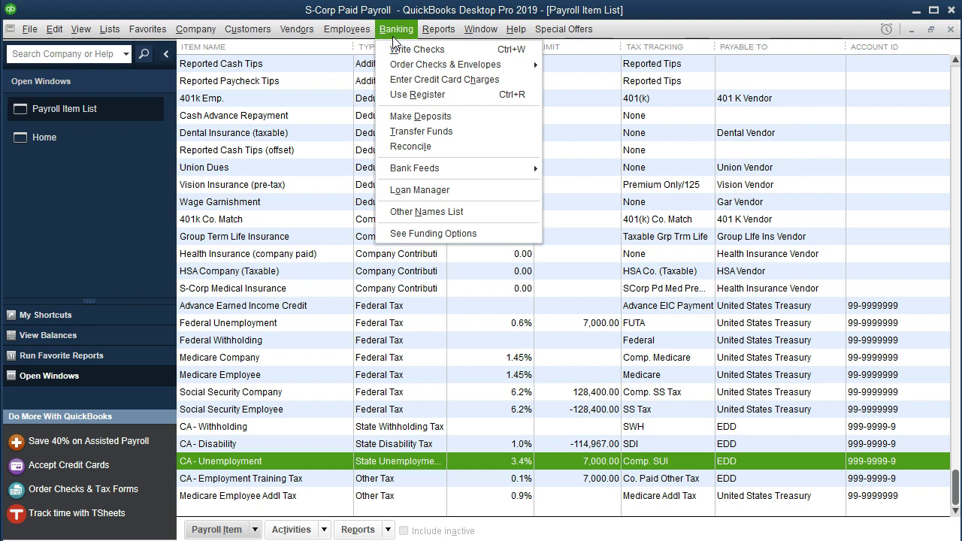
pyautogui.click(427, 92)
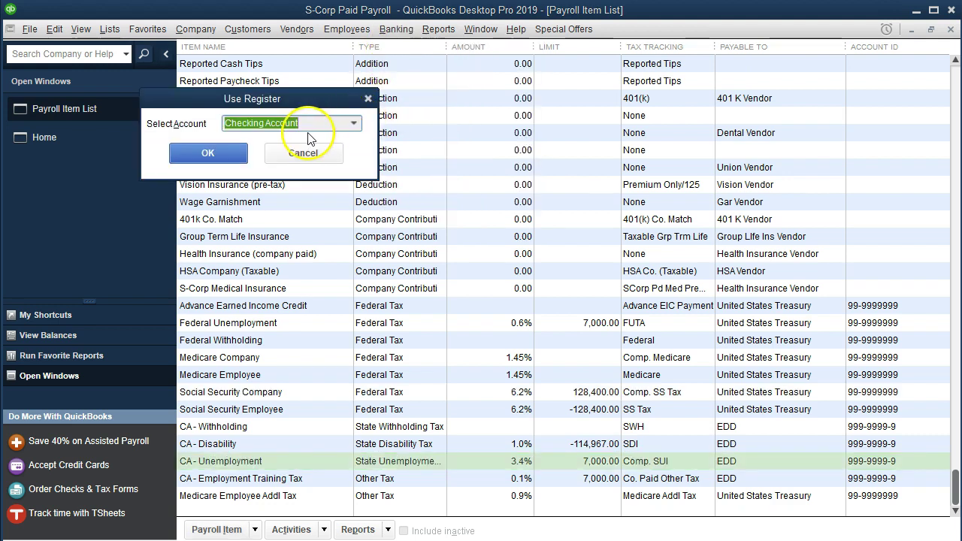
pyautogui.click(239, 152)
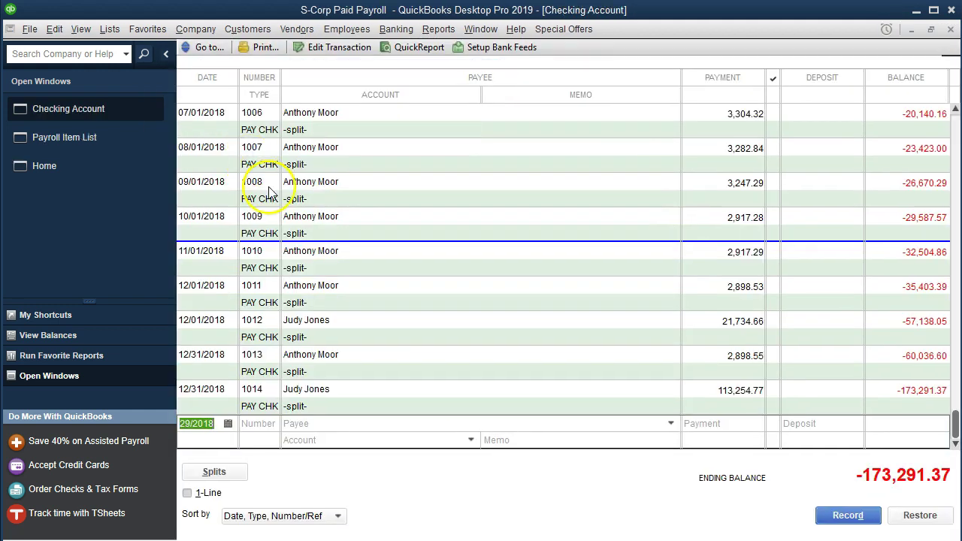
pyautogui.scroll(3, 315, 350)
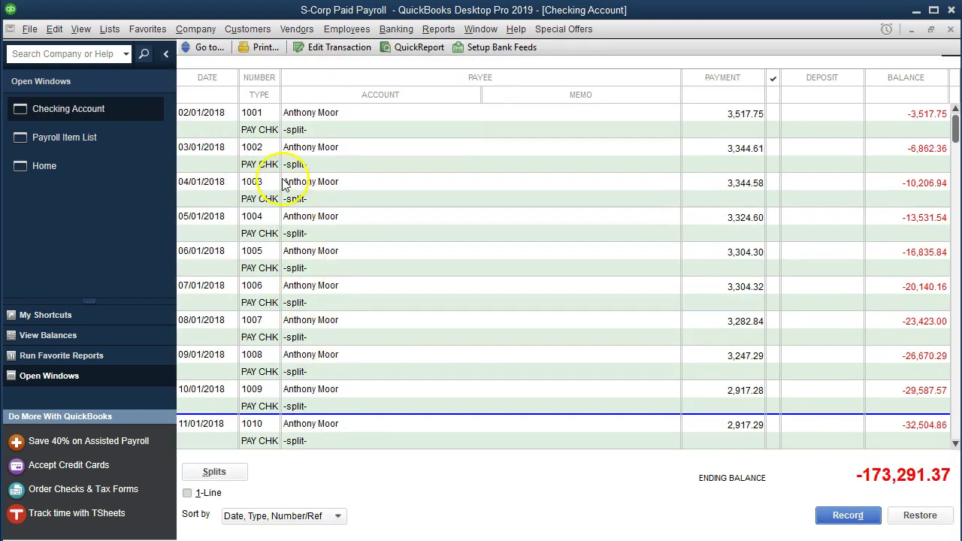
pyautogui.doubleClick(269, 132)
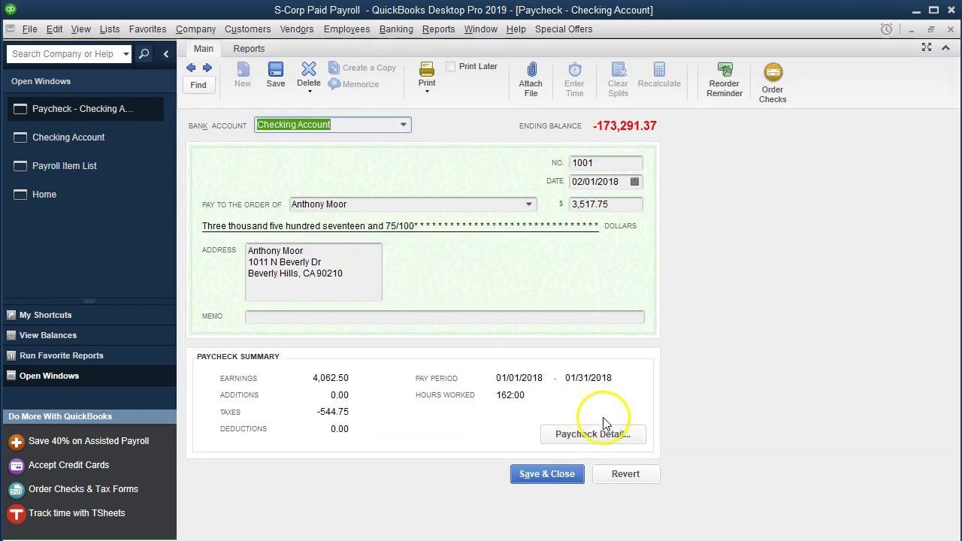
pyautogui.click(593, 434)
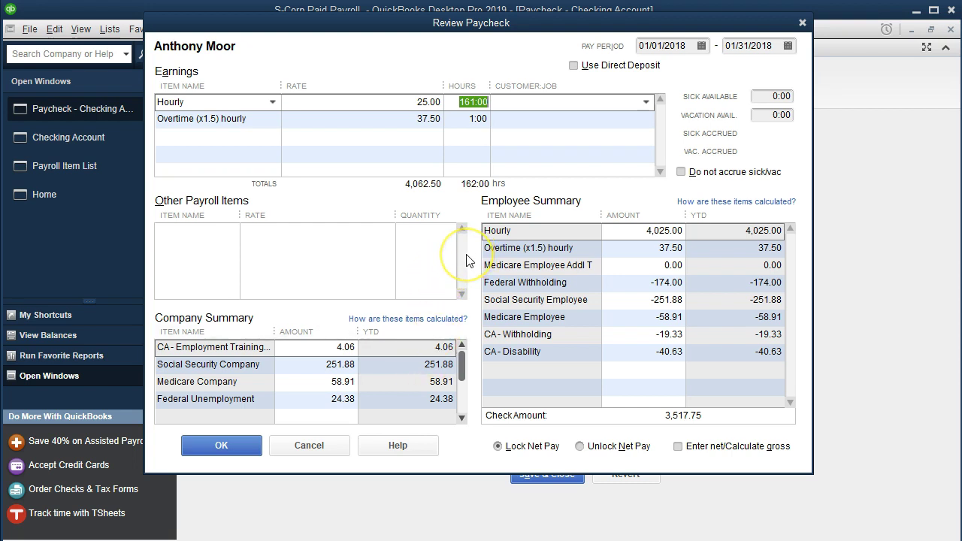
# Step: Examine the employer Social Security, Medicare, Federal Unemployment and CA - Unemployment amounts in the company summary, and close the paycheck
pyautogui.click(329, 369)
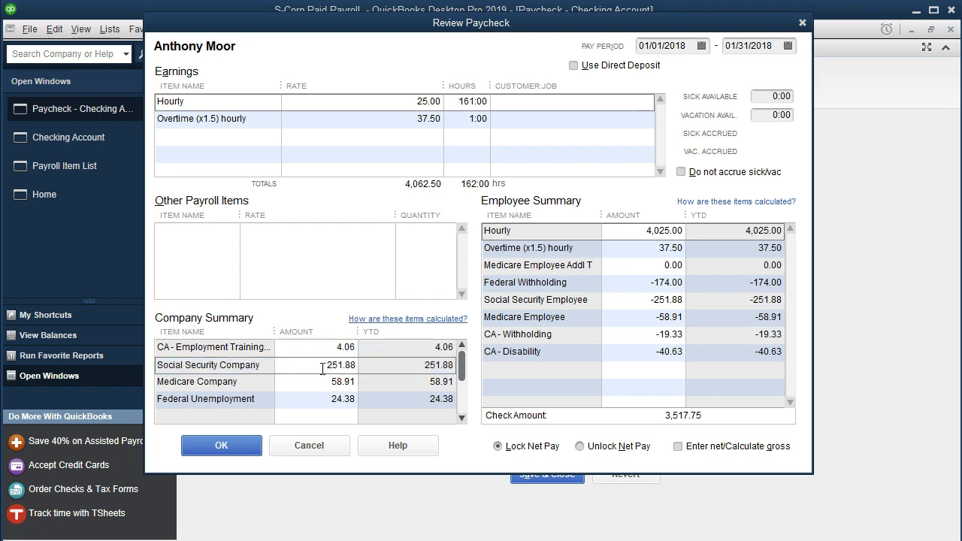
pyautogui.click(323, 381)
pyautogui.click(323, 396)
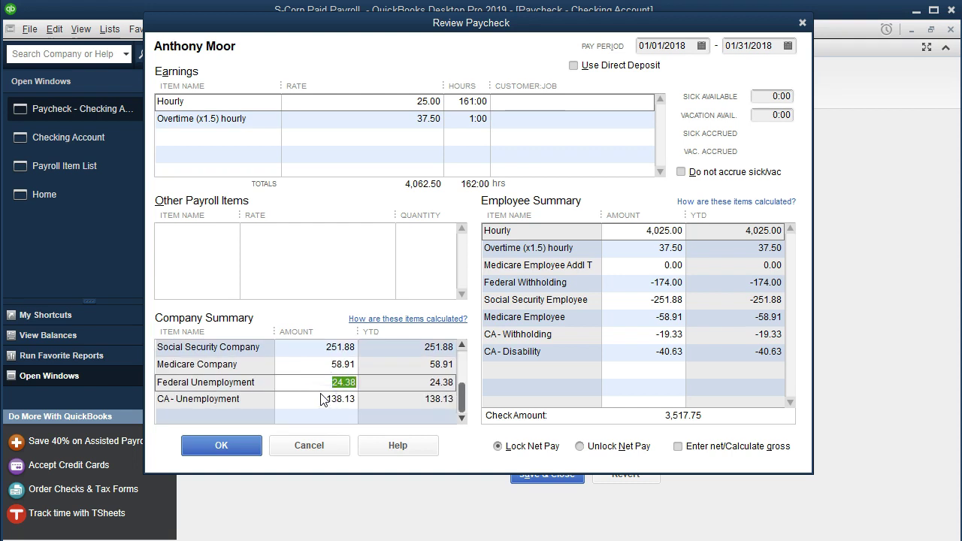
pyautogui.click(323, 398)
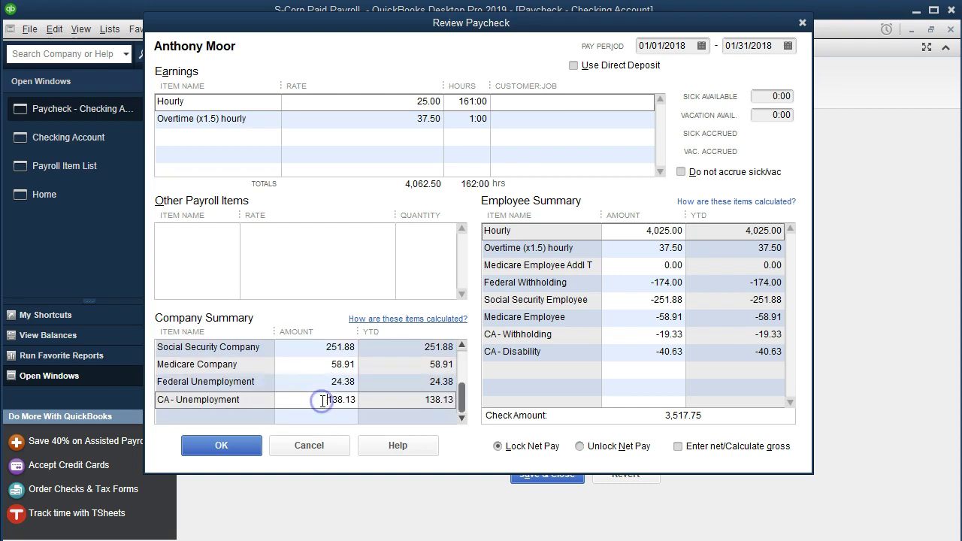
pyautogui.click(311, 347)
pyautogui.click(316, 365)
pyautogui.click(316, 347)
pyautogui.click(317, 366)
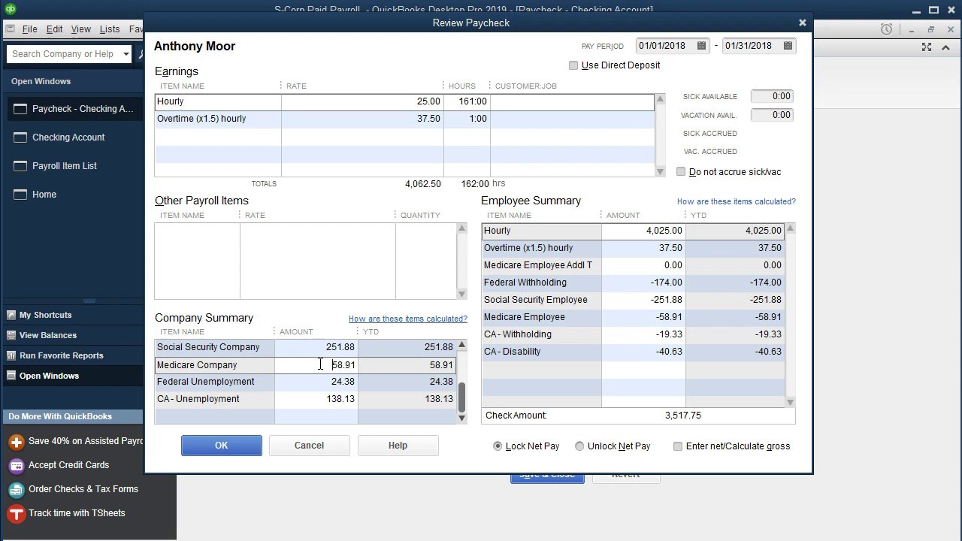
pyautogui.click(320, 364)
pyautogui.click(321, 382)
pyautogui.click(321, 399)
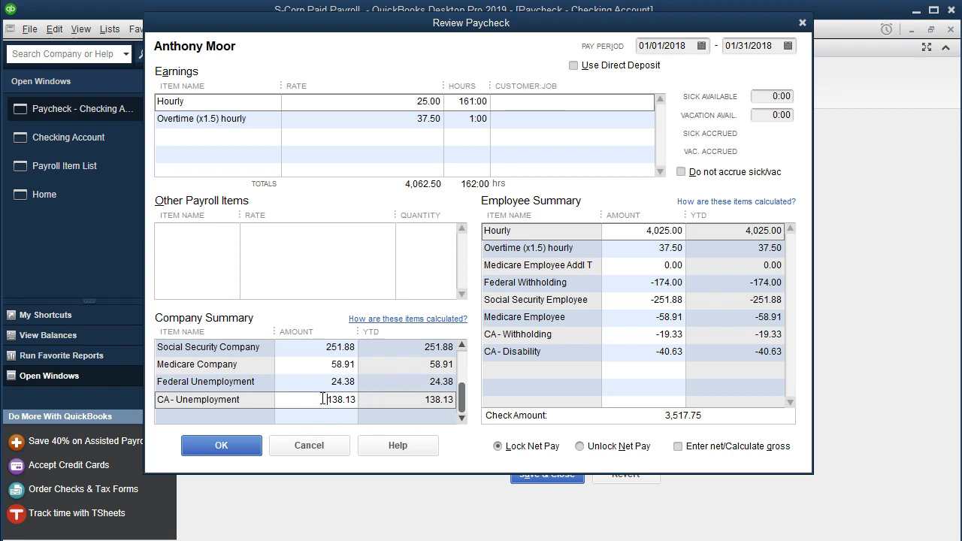
pyautogui.click(801, 23)
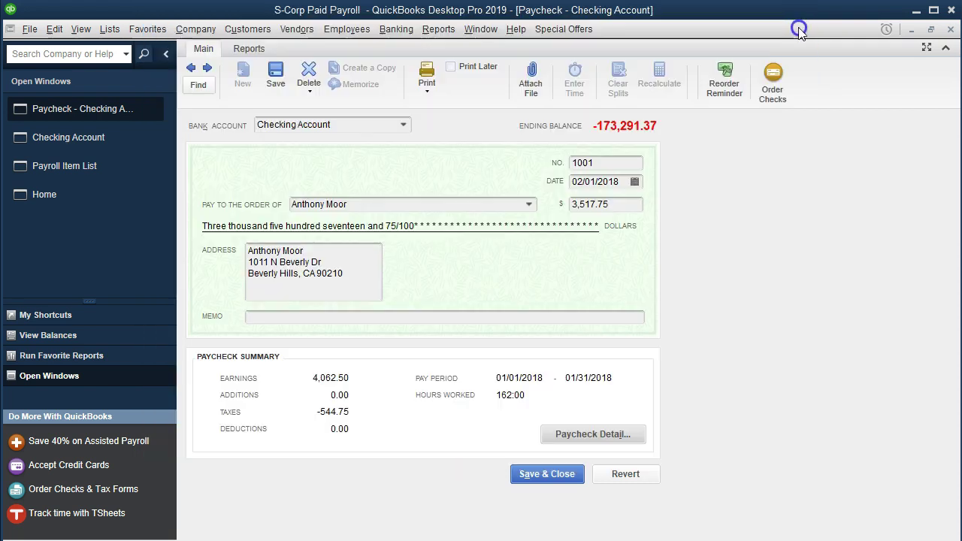
pyautogui.click(951, 29)
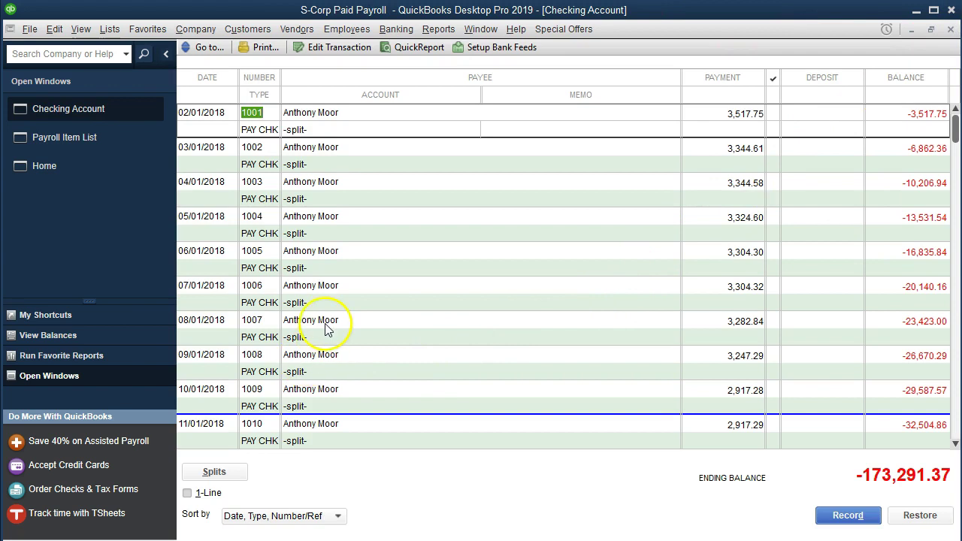
# Step: Open the paycheck detail for the 08/01/2018 paycheck and examine the employer taxes in its company summary down to CA - Unemployment
pyautogui.scroll(-3, 327, 331)
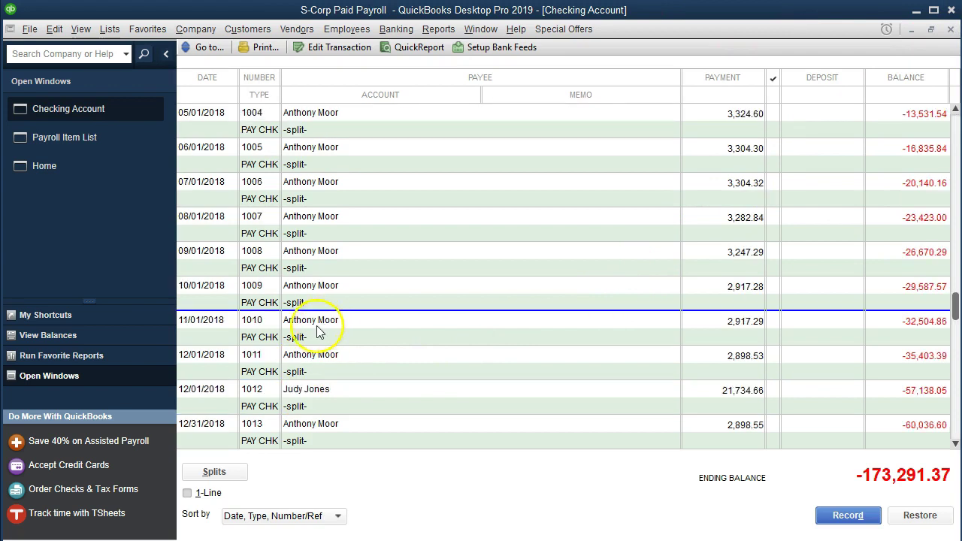
pyautogui.click(272, 239)
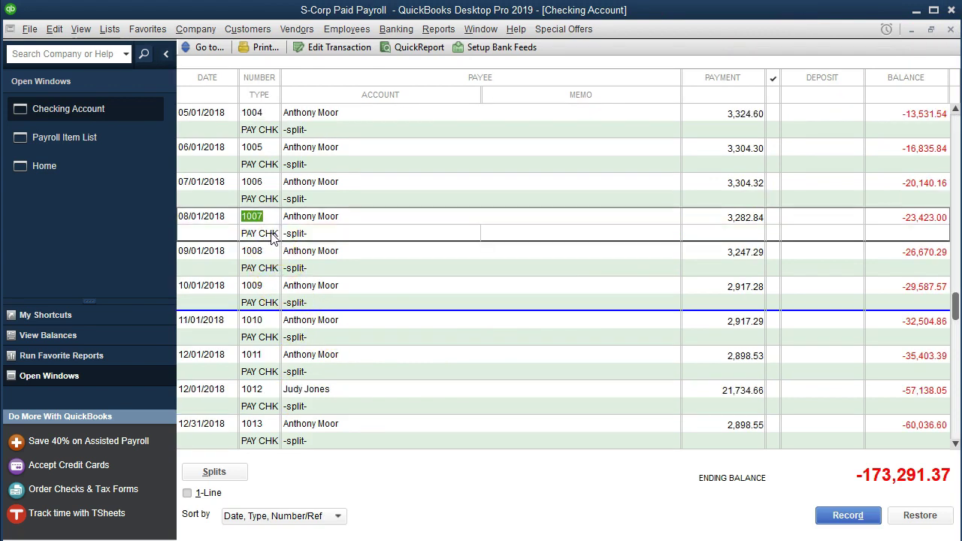
pyautogui.doubleClick(270, 237)
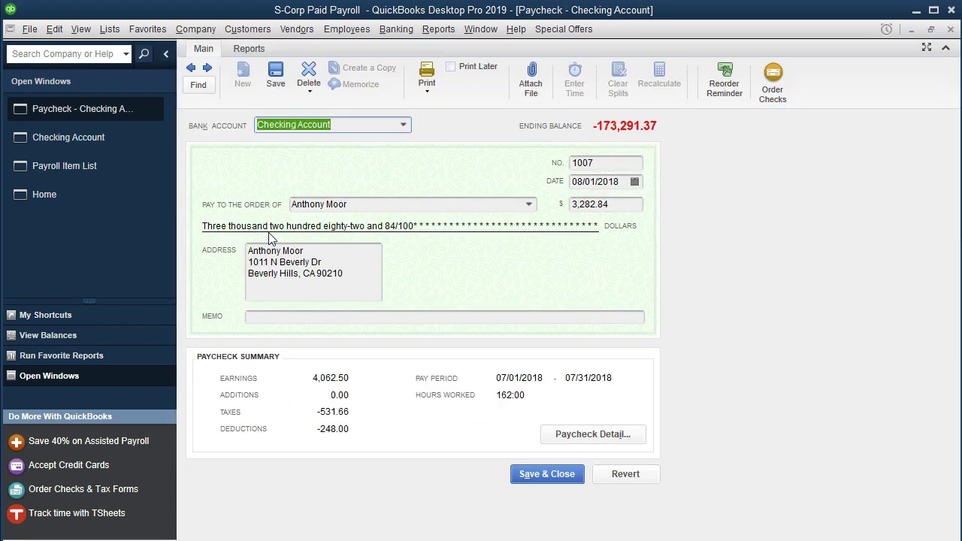
pyautogui.click(579, 434)
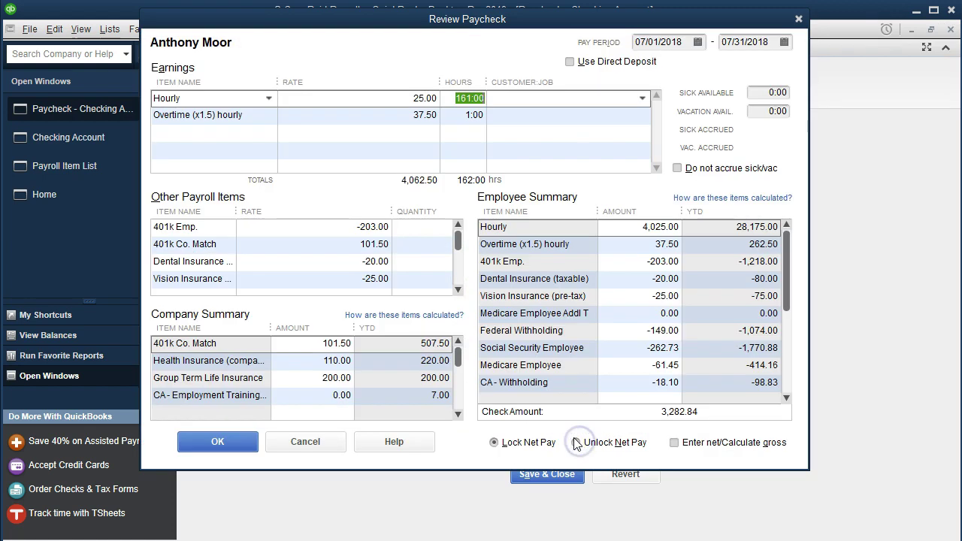
pyautogui.click(457, 413)
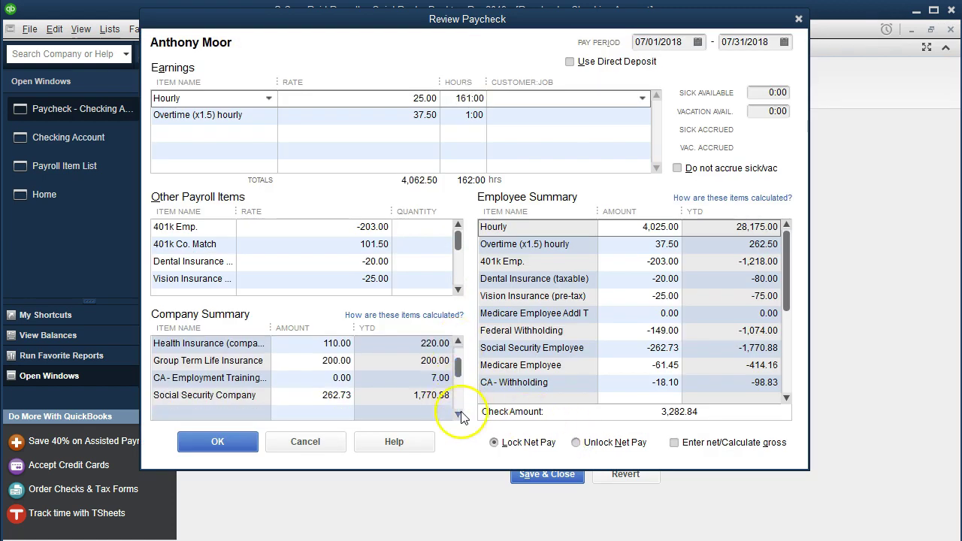
pyautogui.click(457, 414)
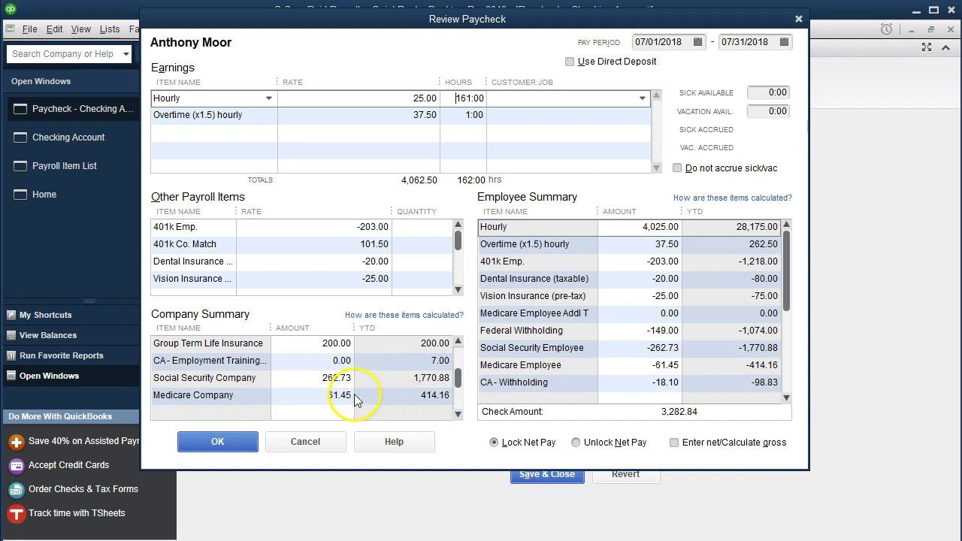
pyautogui.click(458, 413)
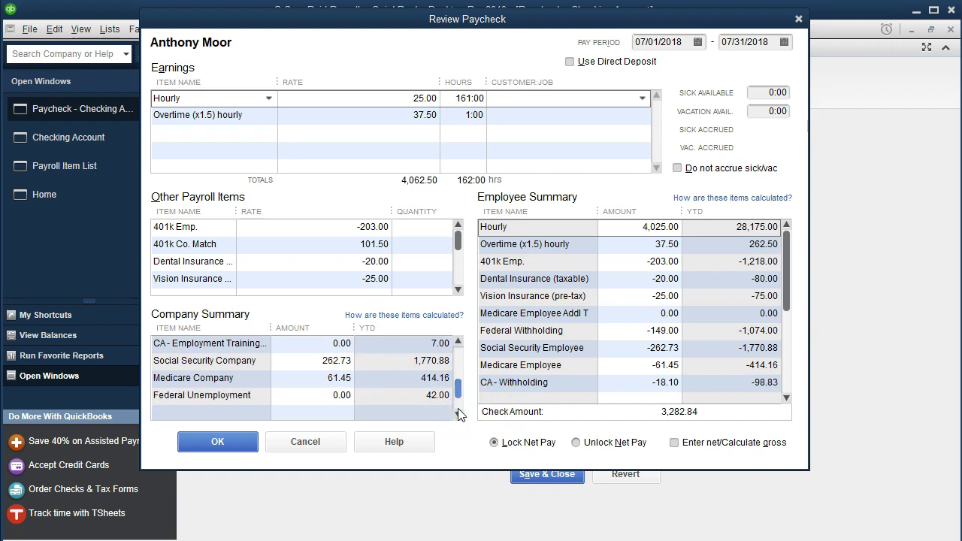
pyautogui.click(457, 413)
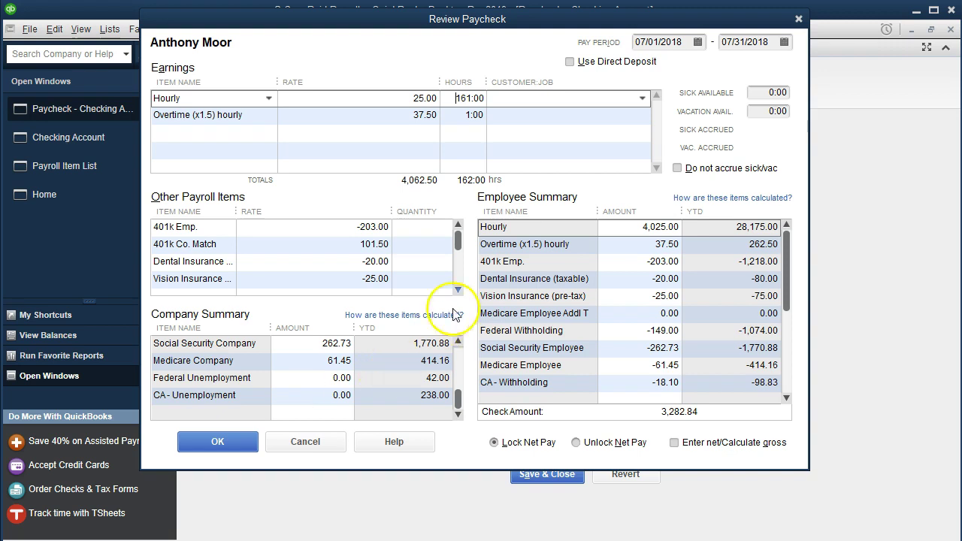
# Step: Close the 08/01/2018 paycheck and bring up the paycheck detail for check 1012 dated 12/01/2018 from the register
pyautogui.click(798, 19)
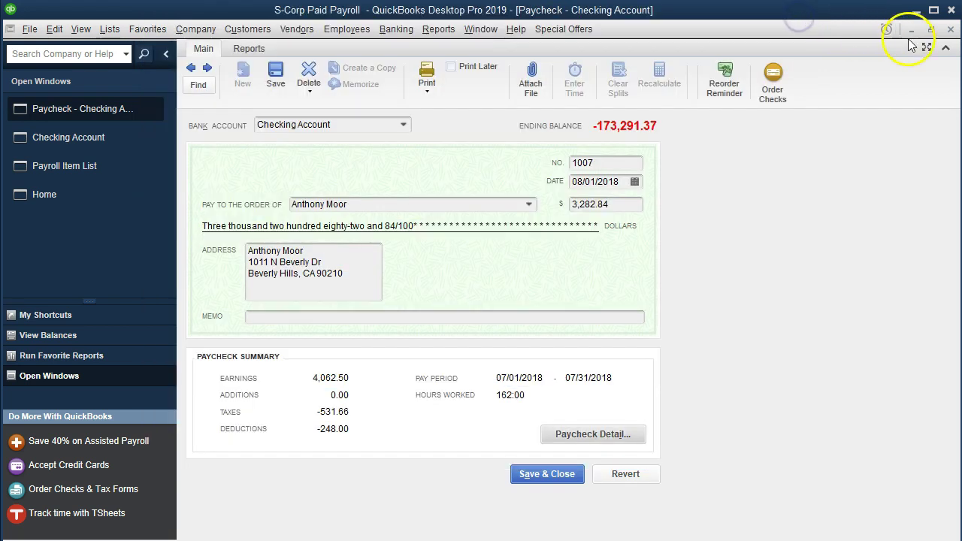
pyautogui.click(951, 28)
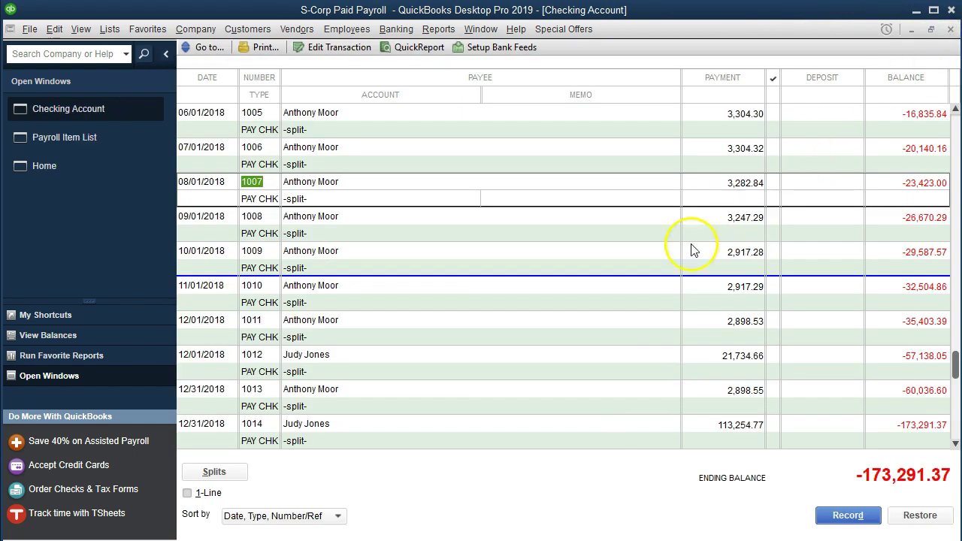
pyautogui.click(364, 360)
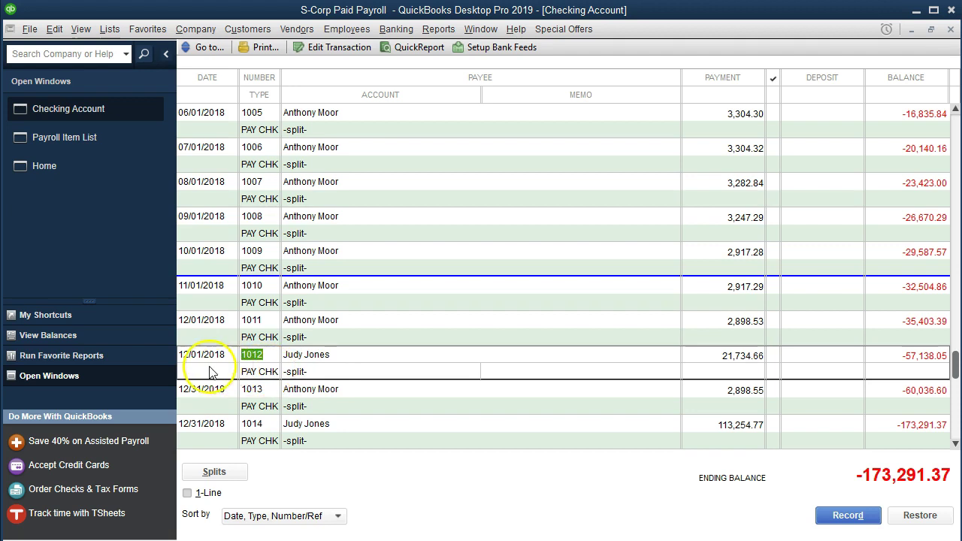
pyautogui.doubleClick(249, 378)
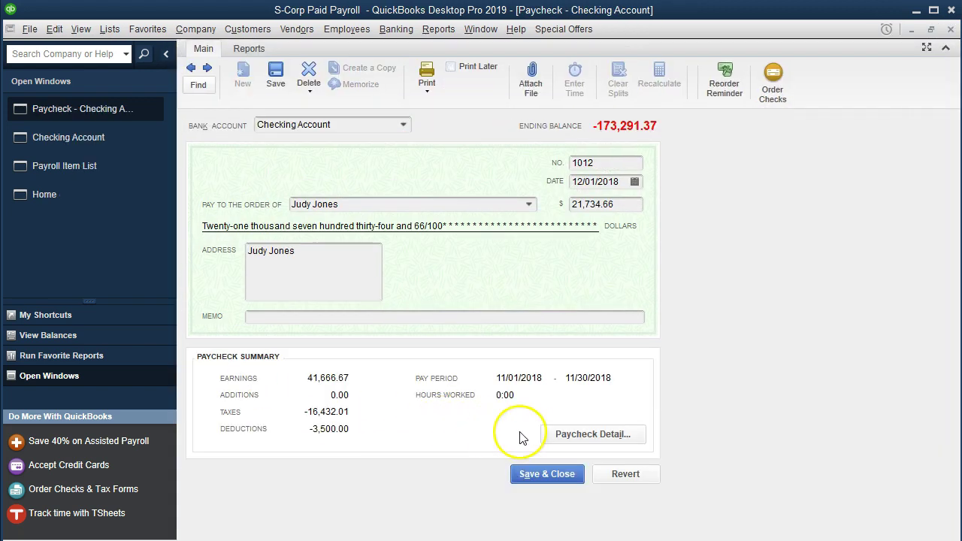
pyautogui.click(548, 434)
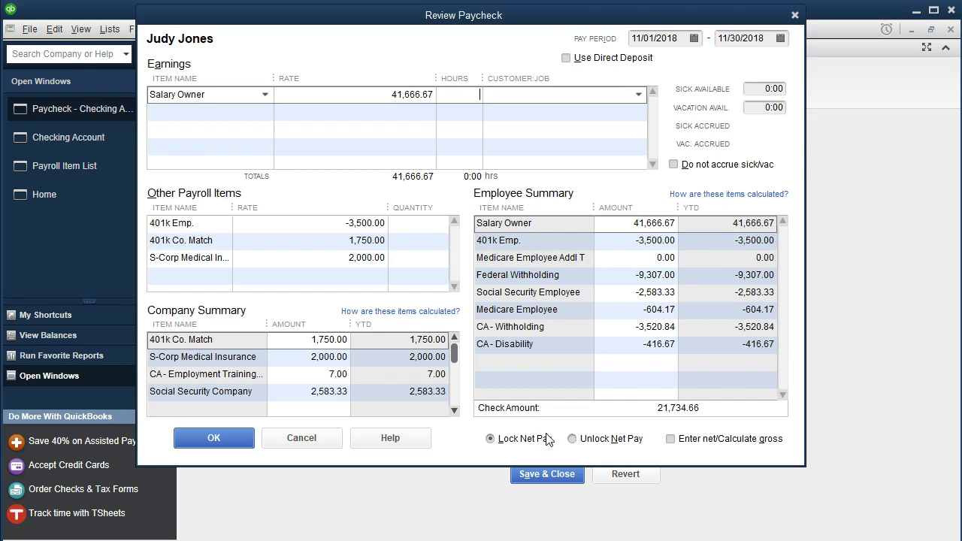
# Step: Examine the employer Social Security, Medicare, Federal Unemployment and CA - Unemployment amounts in the company summary of the owner's salary paycheck
pyautogui.click(454, 410)
pyautogui.click(454, 411)
pyautogui.click(454, 411)
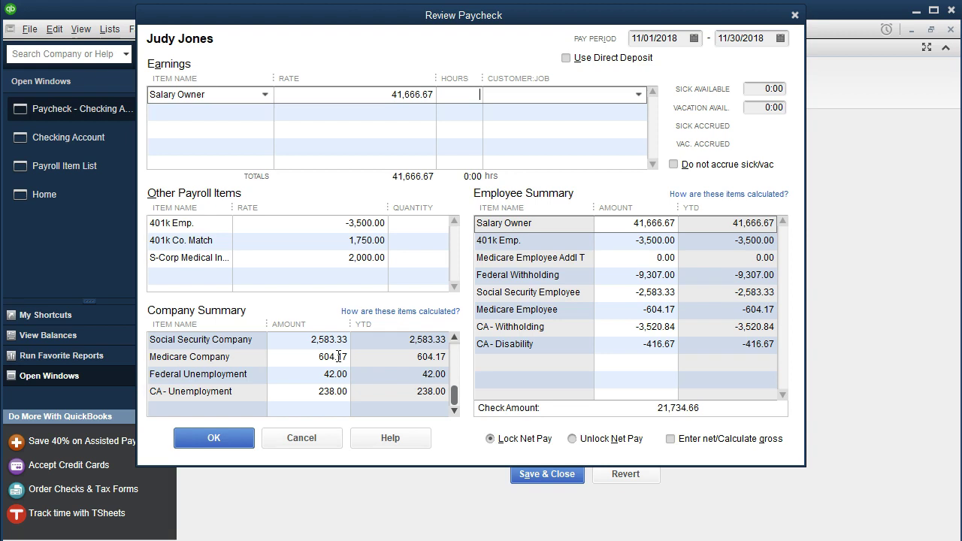
pyautogui.click(320, 357)
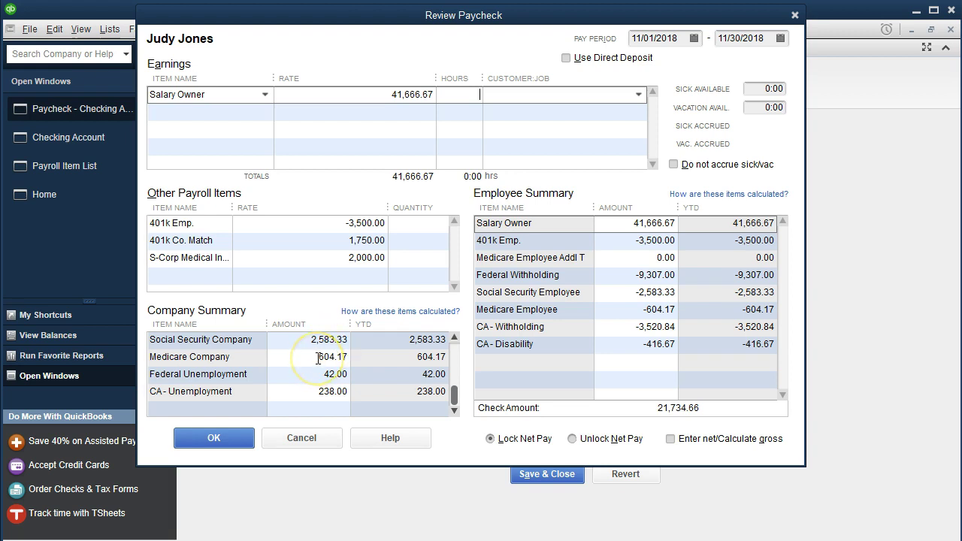